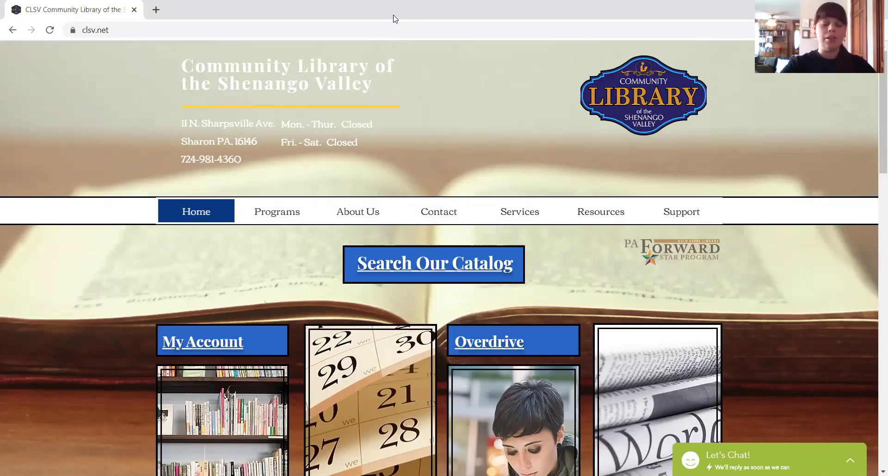
- Open the patron login in a new tab, then enter and submit the library card barcode and PIN
click(189, 352)
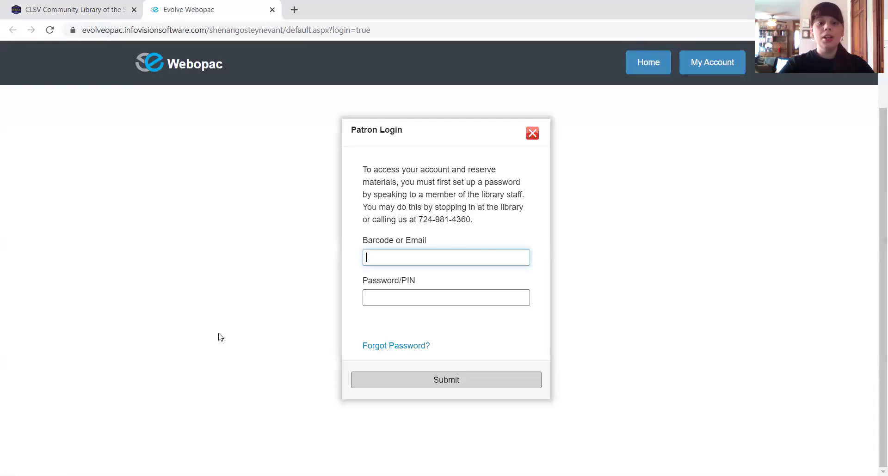
click(486, 262)
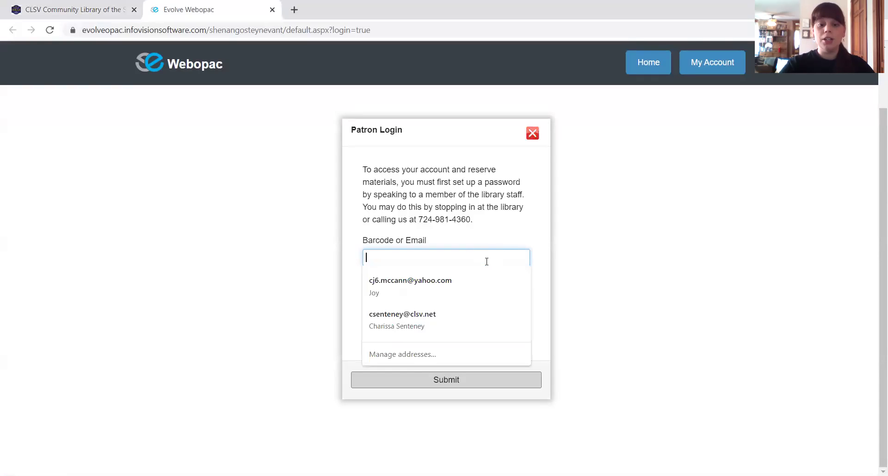
click(502, 224)
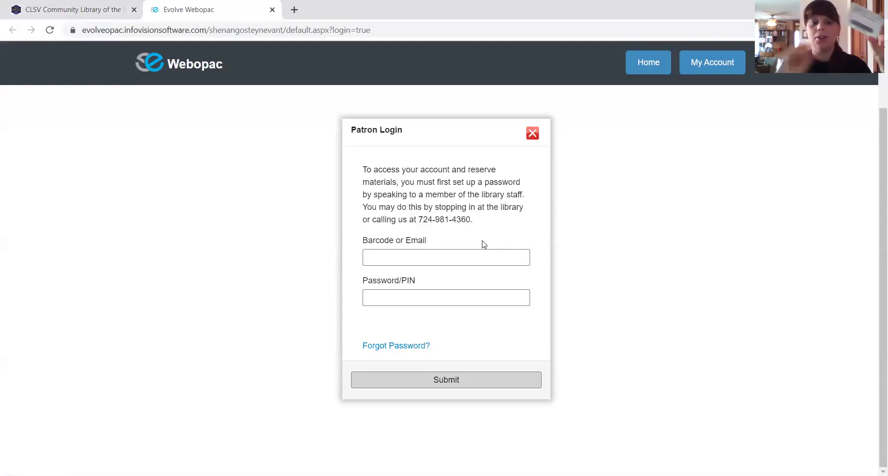
click(487, 252)
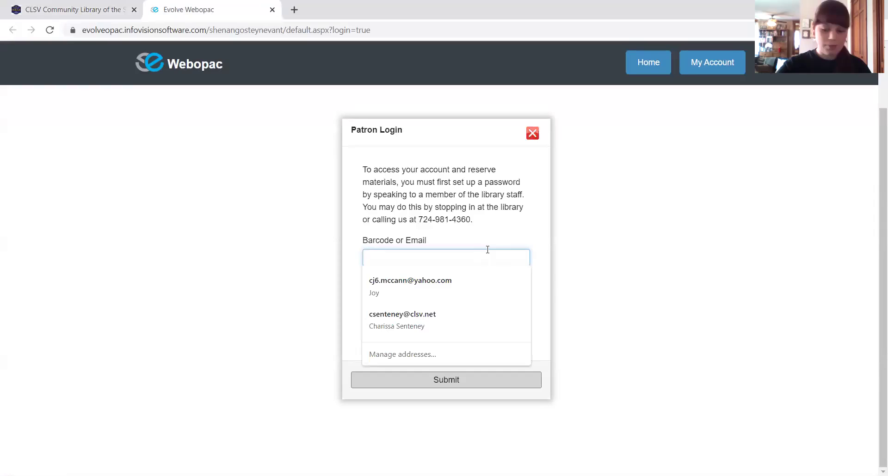
text(2004)
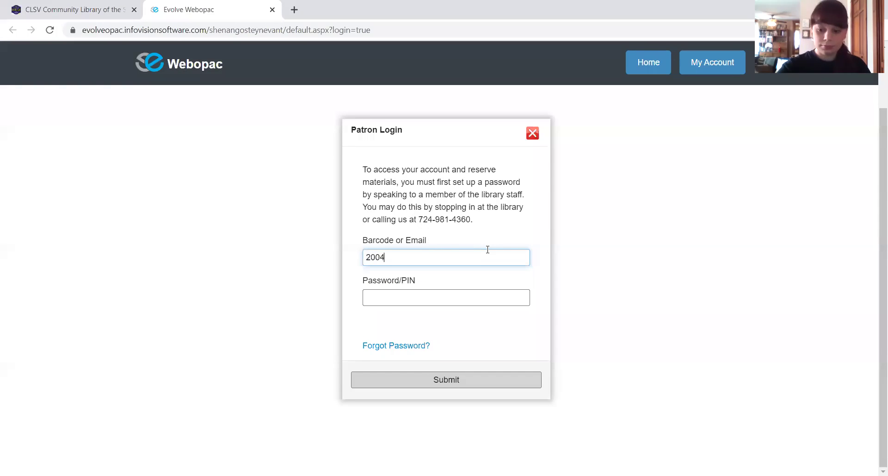
text(20004)
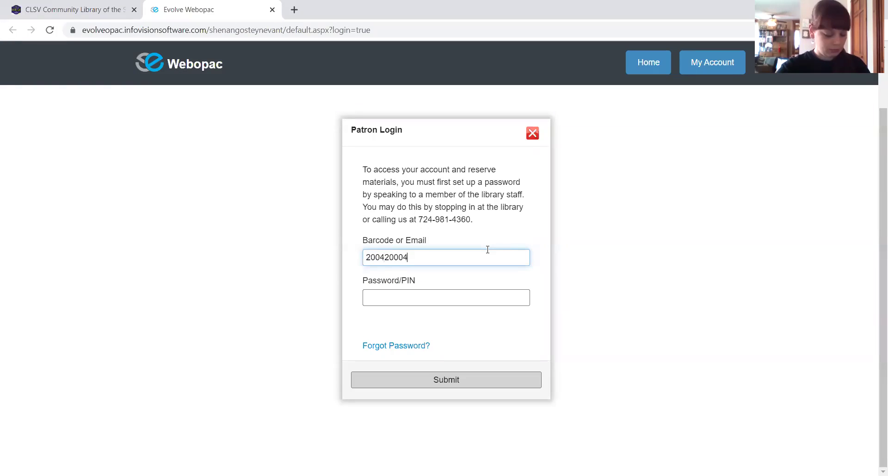
text(452)
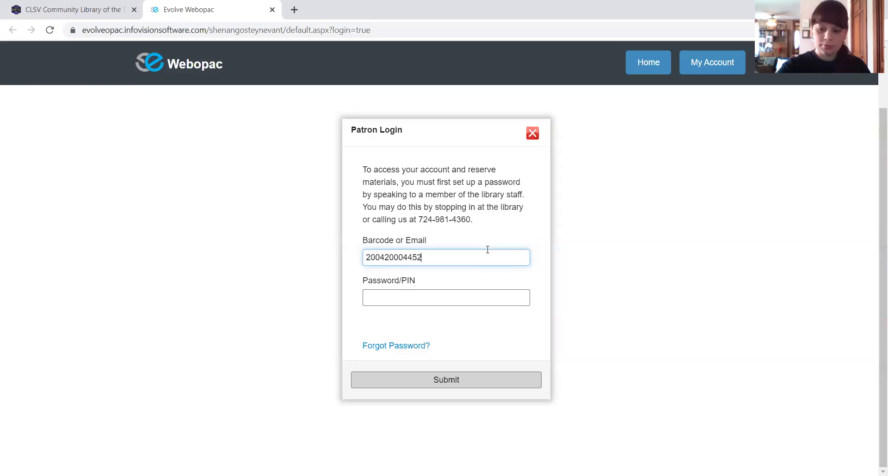
text(42)
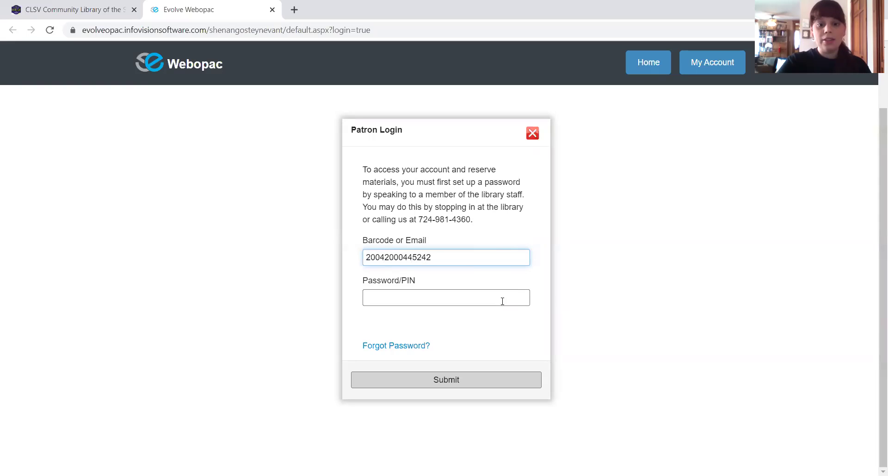
click(502, 302)
text(****)
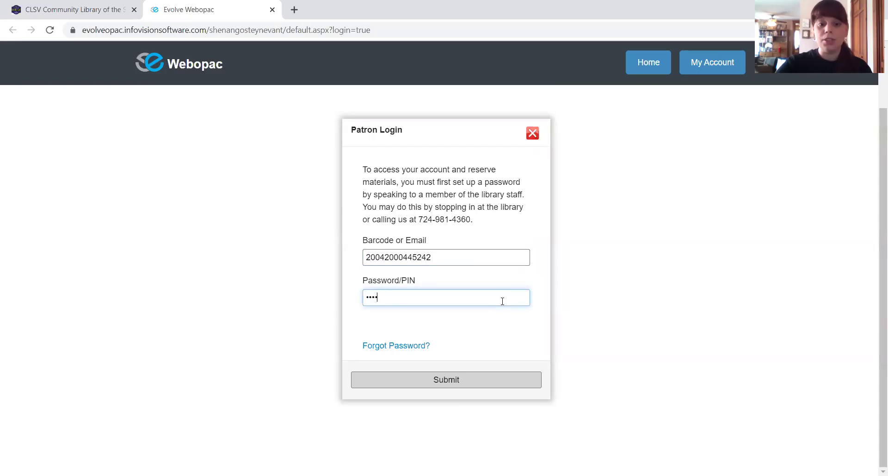
click(473, 379)
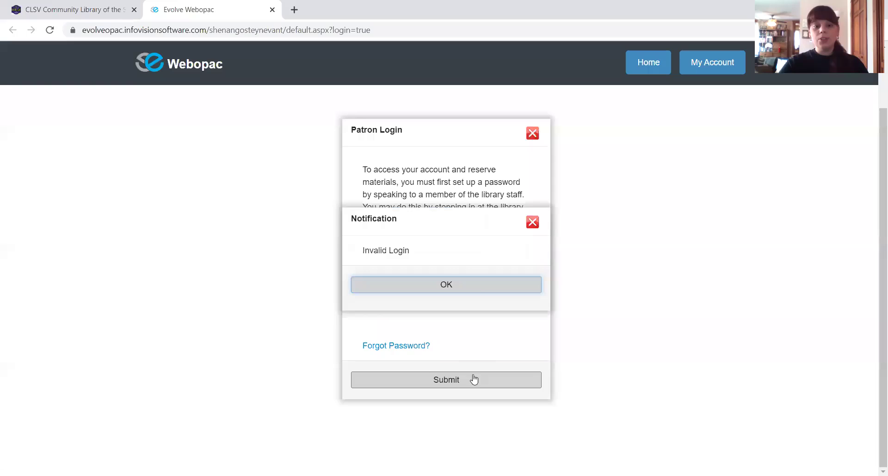
- Dismiss the invalid-login notice, then resubmit with the corrected card barcode and PIN
click(473, 290)
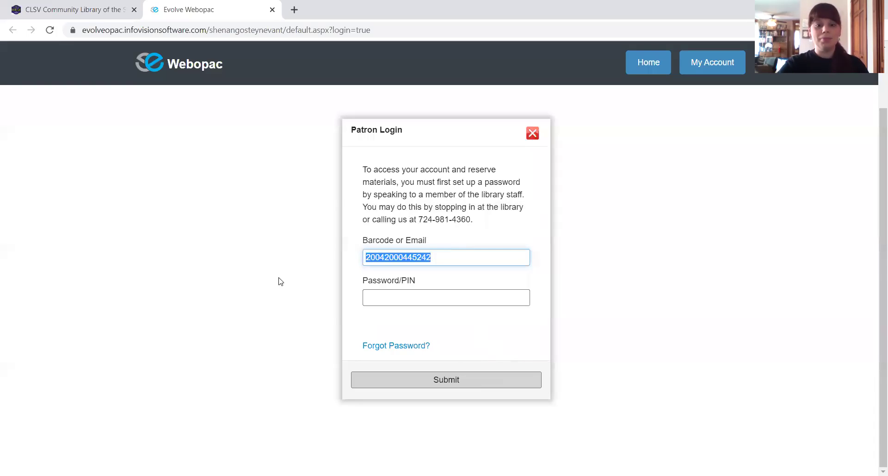
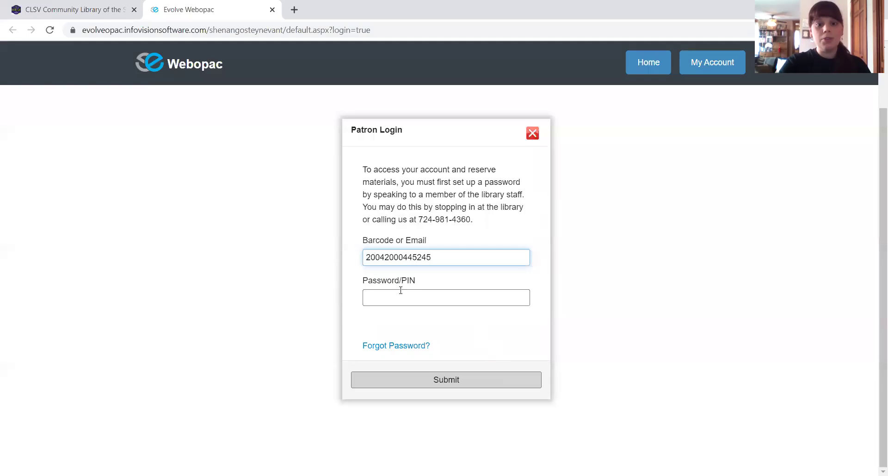
click(401, 291)
text(****)
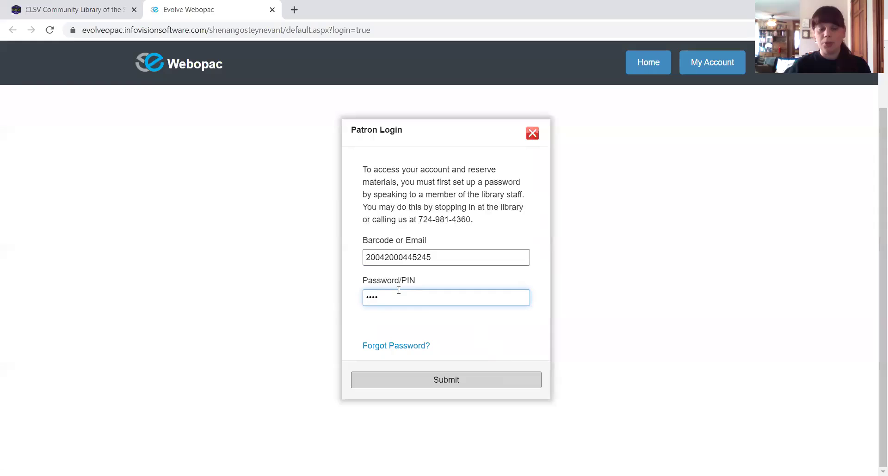
click(446, 379)
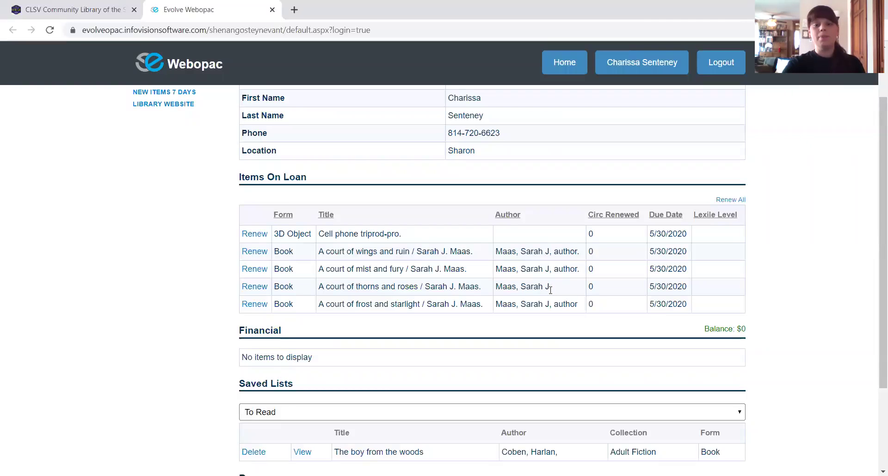
- Scroll through My Account Details to the empty Reserves section and back up
scroll(550, 290, up, 2)
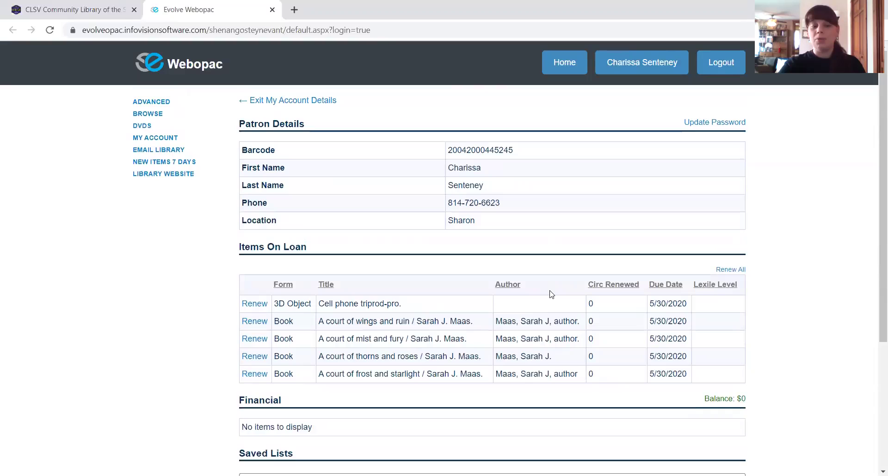
scroll(550, 294, down, 2)
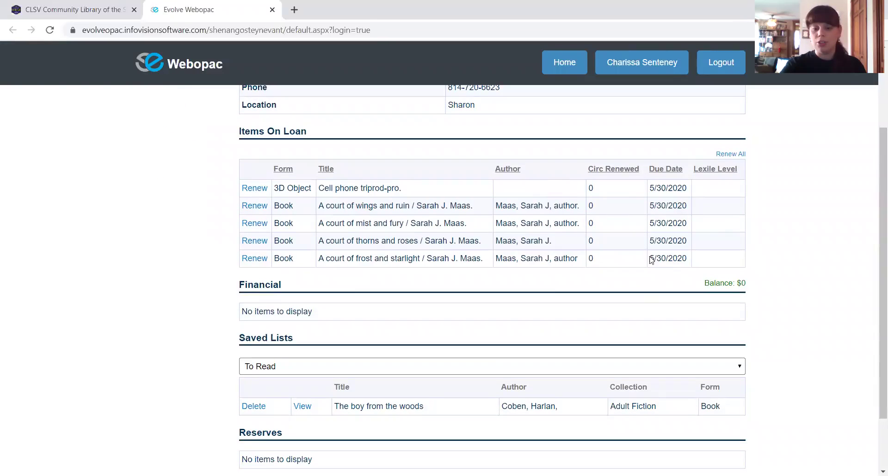
scroll(516, 227, down, 1)
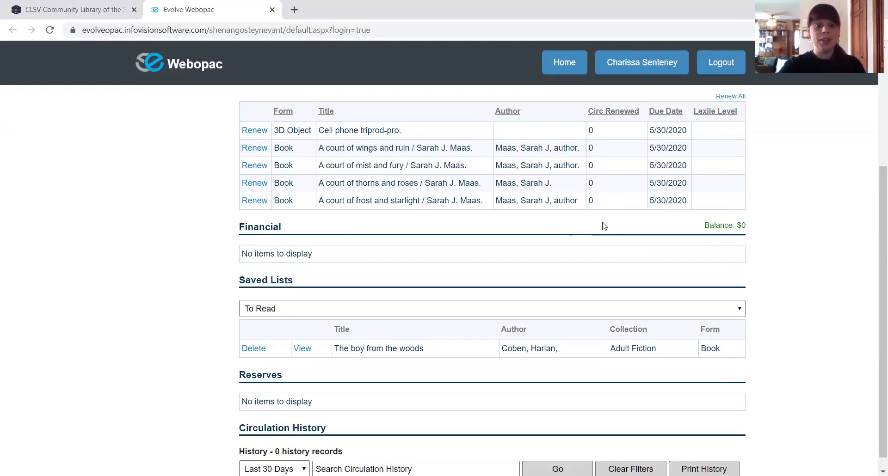
scroll(598, 229, down, 1)
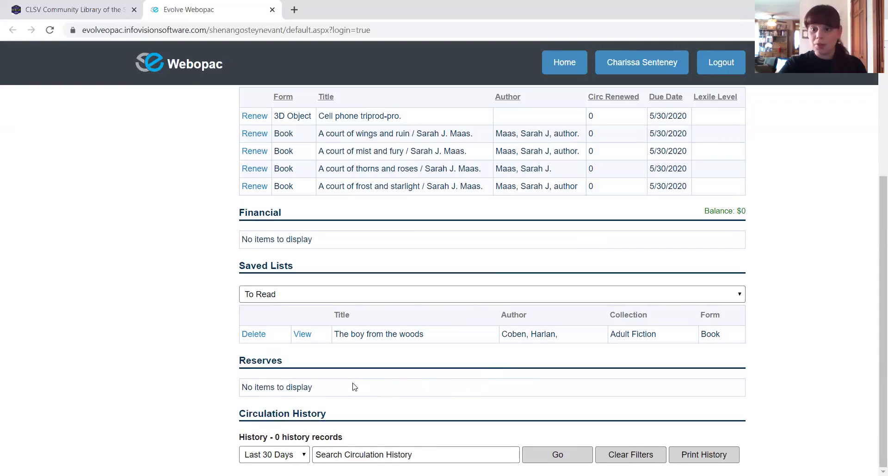
scroll(333, 367, up, 4)
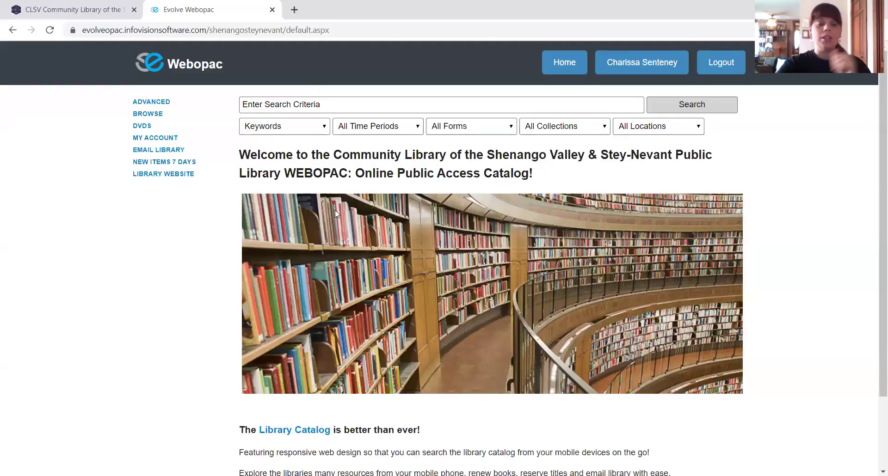
- Clear stray text from the catalog search box and open the Keywords search-type dropdown
click(373, 100)
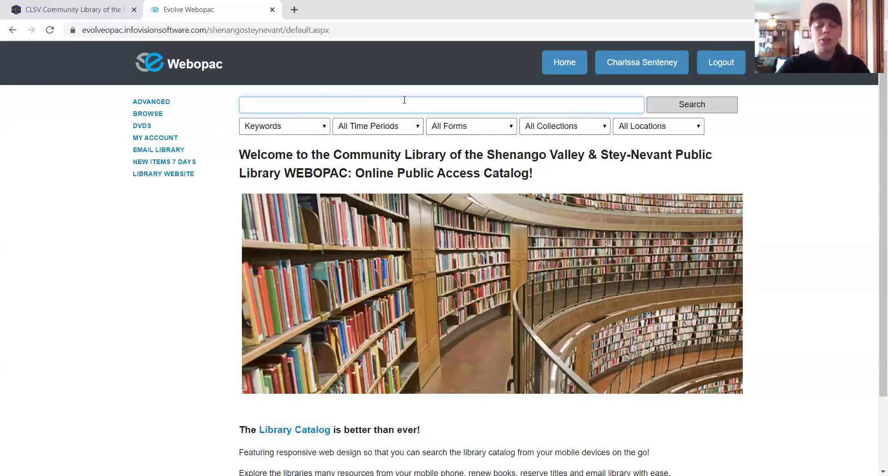
text(ojjl)
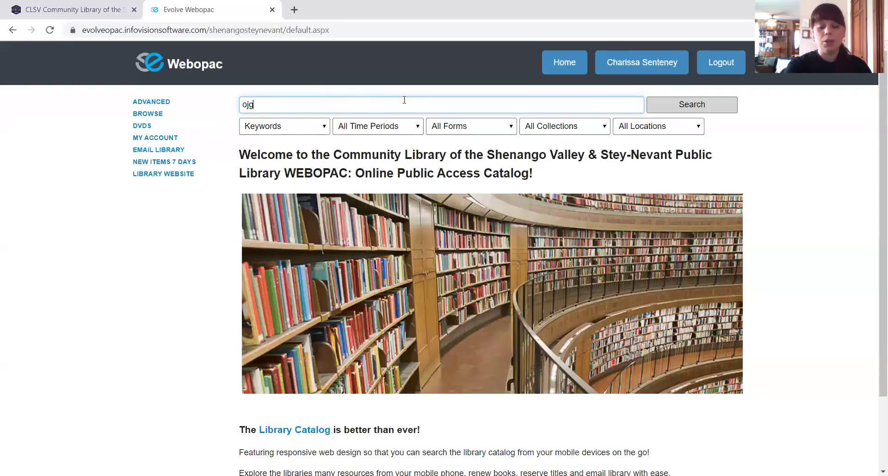
key(BackSpace)
key(BackSpace)
key(BackSpace)
key(BackSpace)
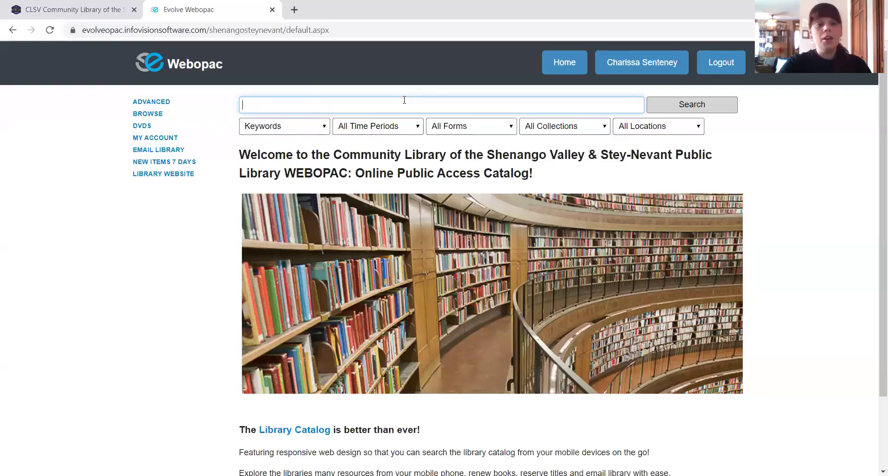
click(293, 129)
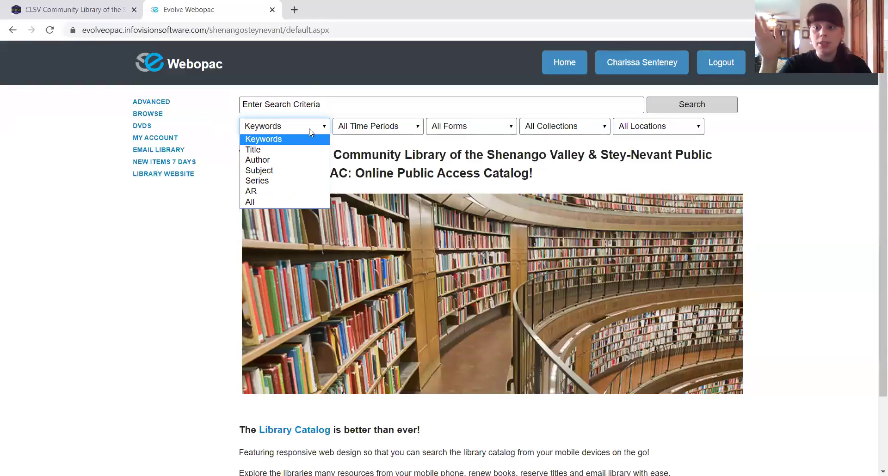
- Look over the time period, form and collection filters, then set Locations to Sharon
click(310, 132)
click(351, 125)
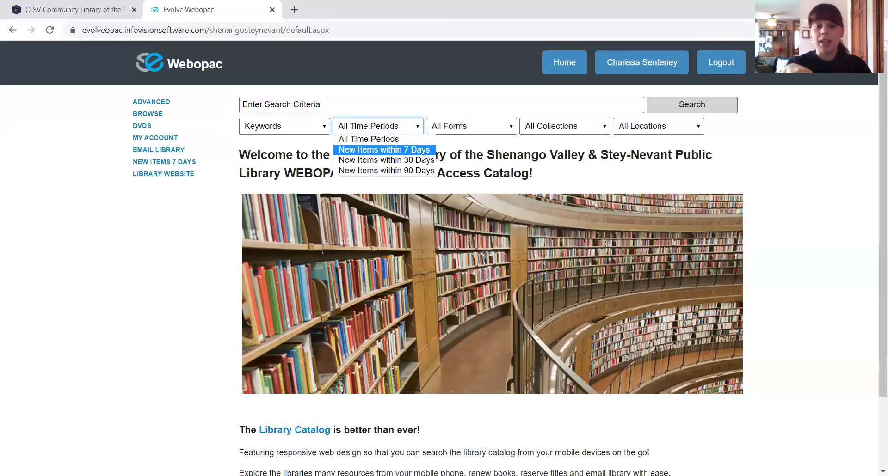
click(466, 130)
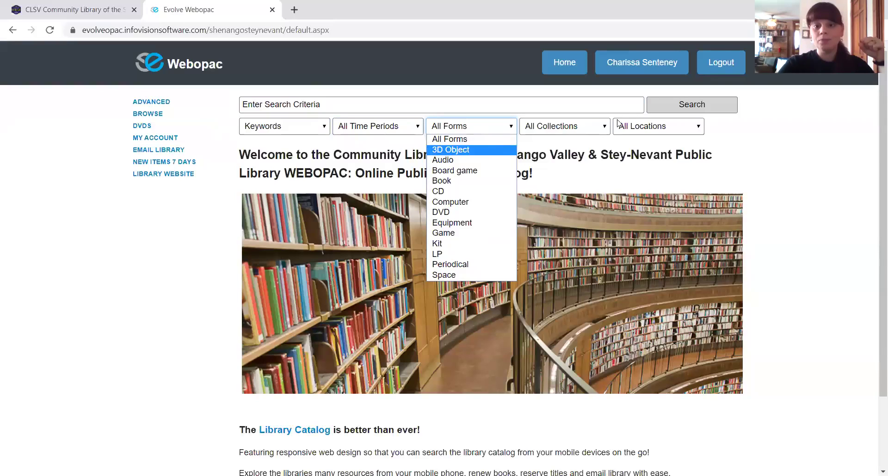
click(592, 129)
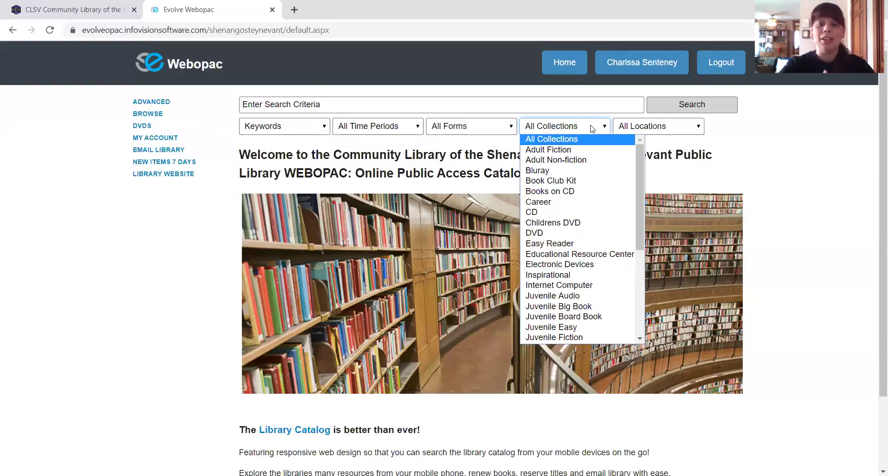
click(629, 127)
click(635, 128)
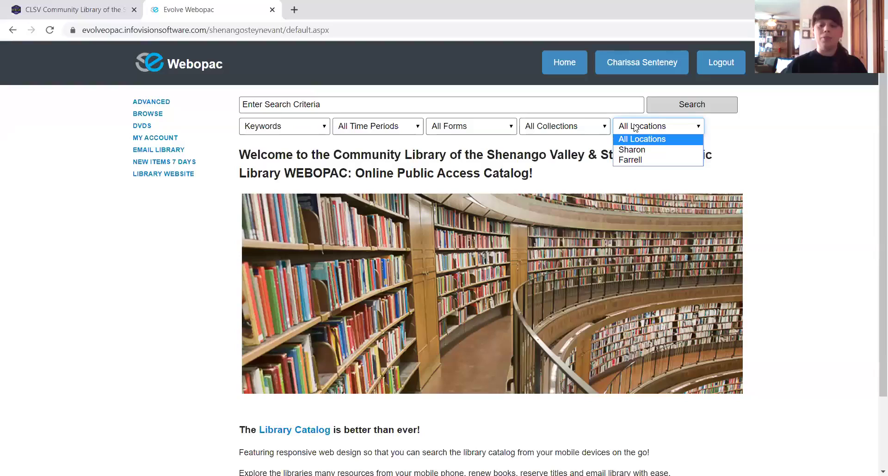
click(622, 150)
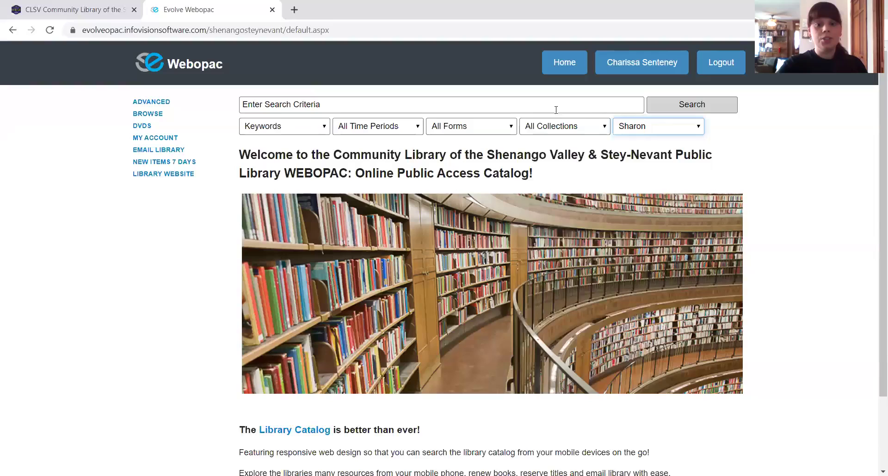
- Set Collections to Adult Fiction, Forms to Book and Time Periods to New Items within 30 Days
click(545, 130)
click(544, 149)
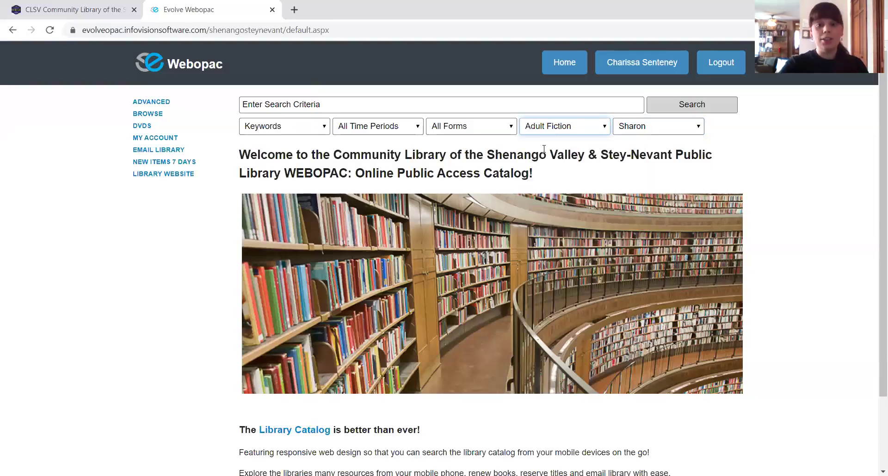
click(472, 132)
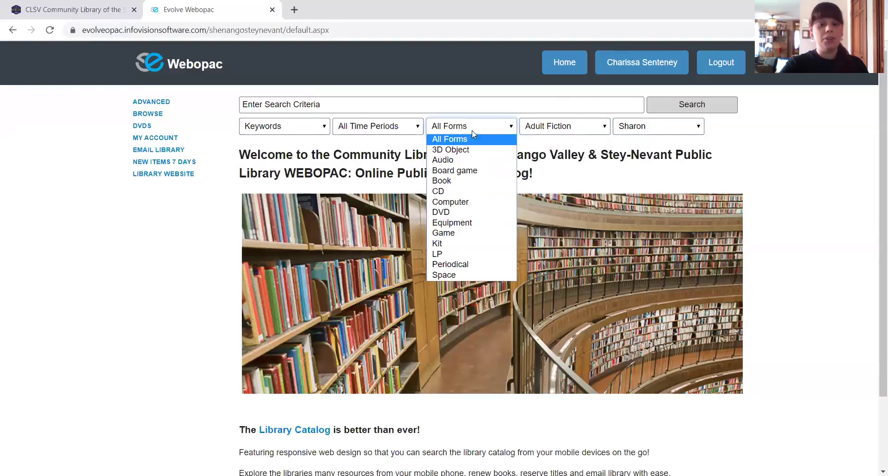
click(446, 181)
click(385, 126)
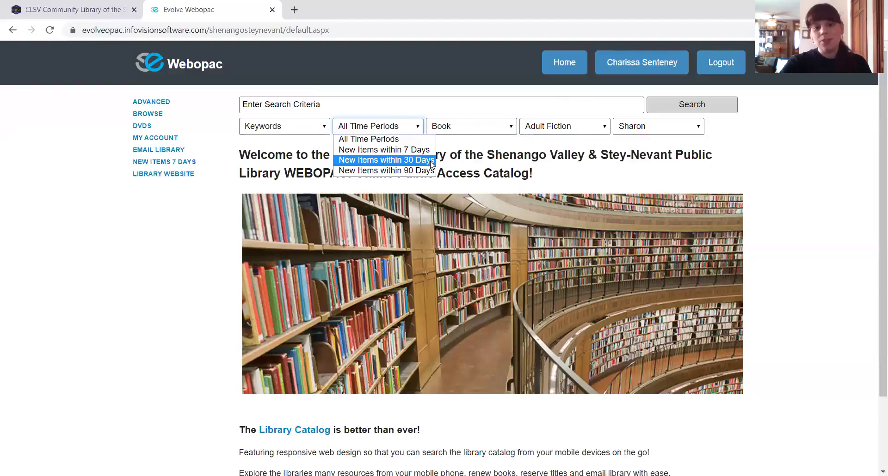
click(432, 160)
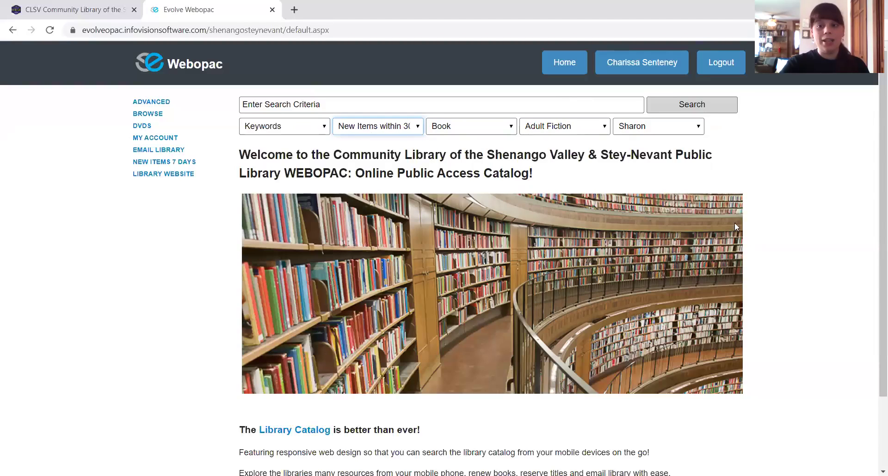
- Run the filtered search and highlight the first result's Processing status
click(699, 111)
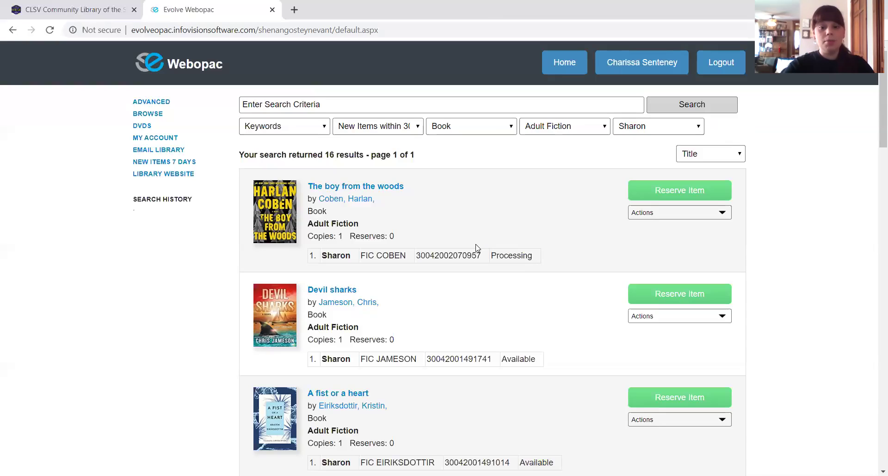
drag(538, 255, 527, 254)
double_click(508, 255)
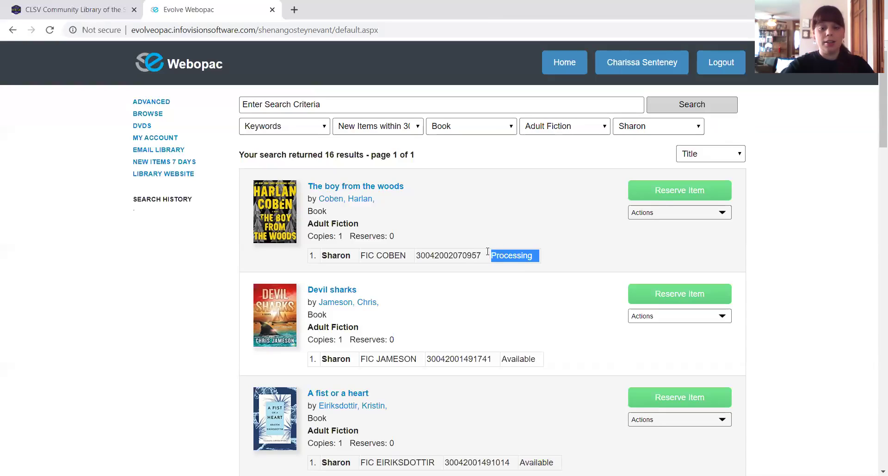
click(569, 262)
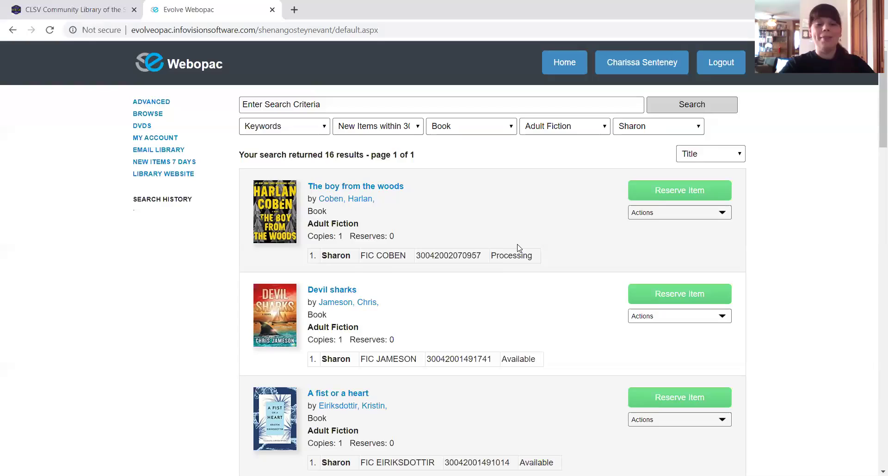
- Scroll to Devil sharks and highlight its Available status and Sharon location
scroll(518, 249, down, 1)
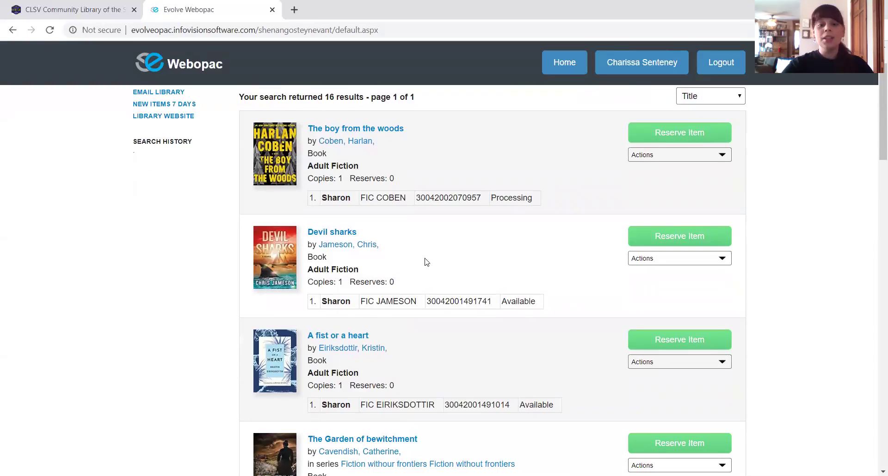
drag(547, 302, 503, 303)
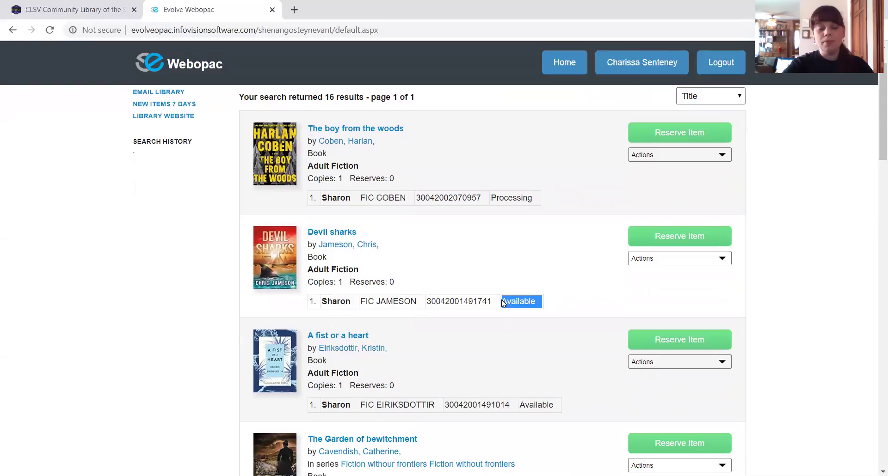
drag(353, 301, 320, 305)
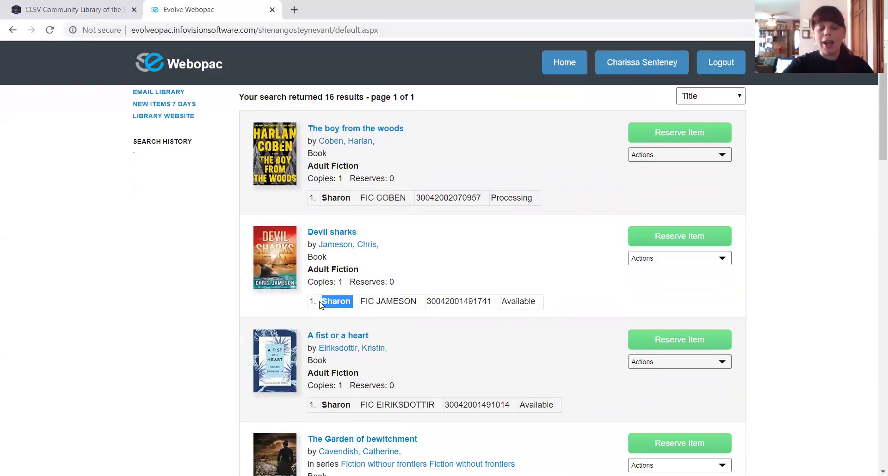
click(584, 278)
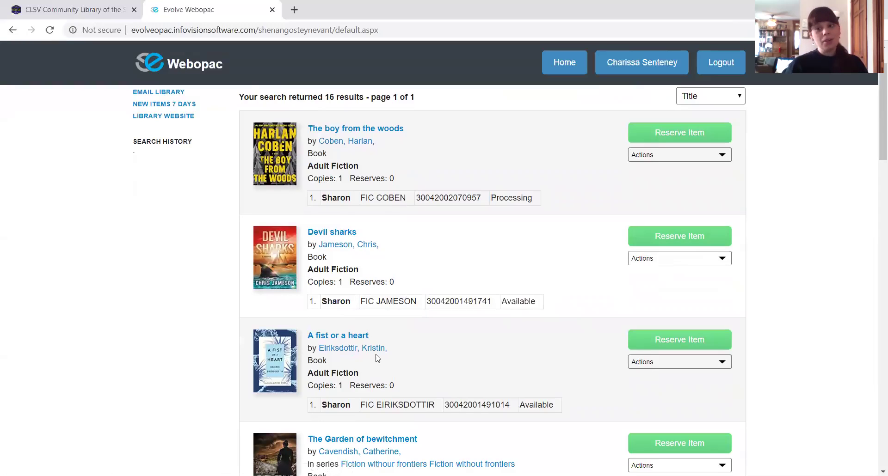
- Open Devil sharks' holding details and read through its catalog details and plot summary
click(283, 236)
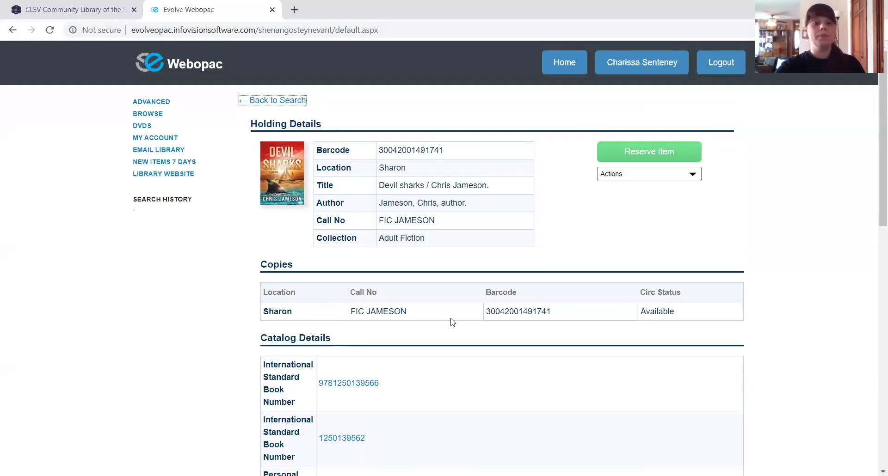
scroll(495, 205, down, 3)
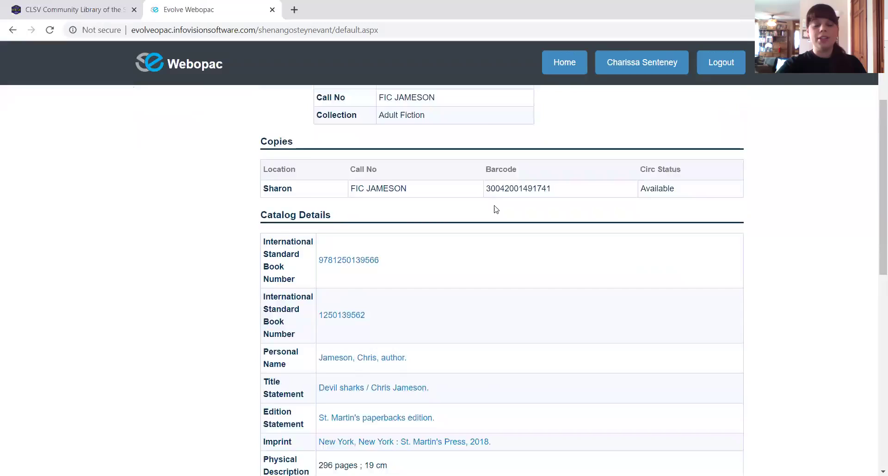
scroll(495, 209, down, 3)
scroll(496, 210, down, 5)
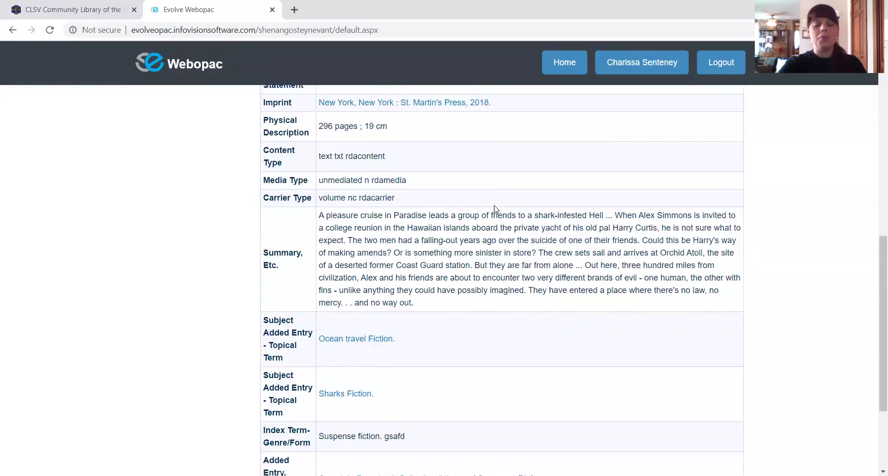
scroll(494, 208, down, 1)
drag(319, 157, 457, 252)
click(345, 169)
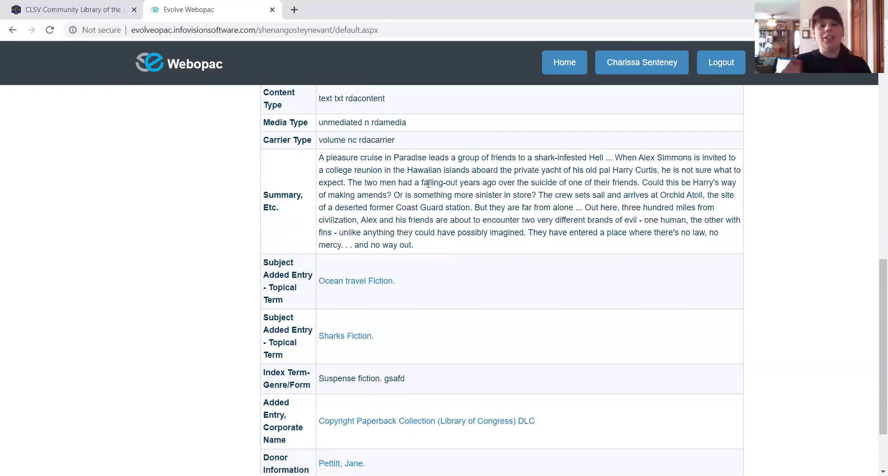
scroll(321, 165, up, 12)
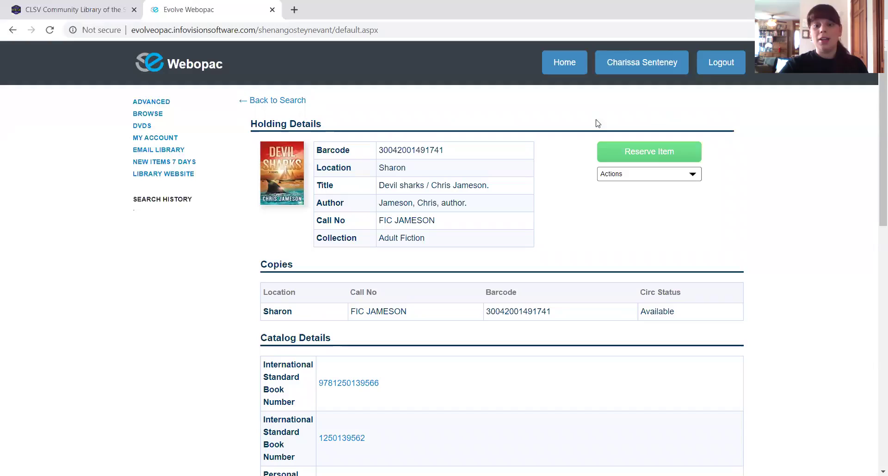
- Reserve Devil sharks with Sharon as the pick-up location and dismiss the confirmation
click(655, 157)
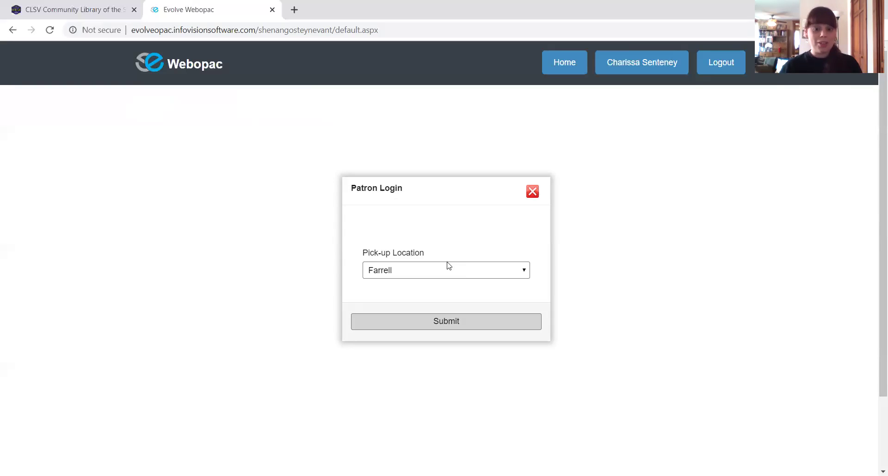
click(447, 266)
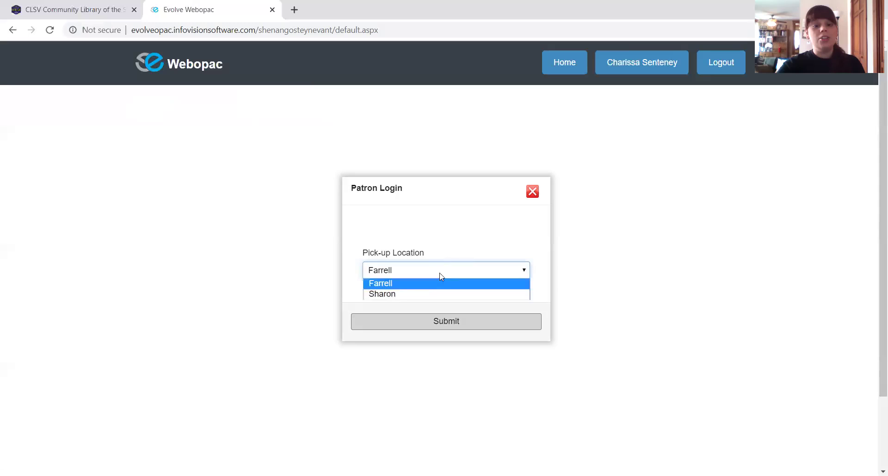
click(421, 296)
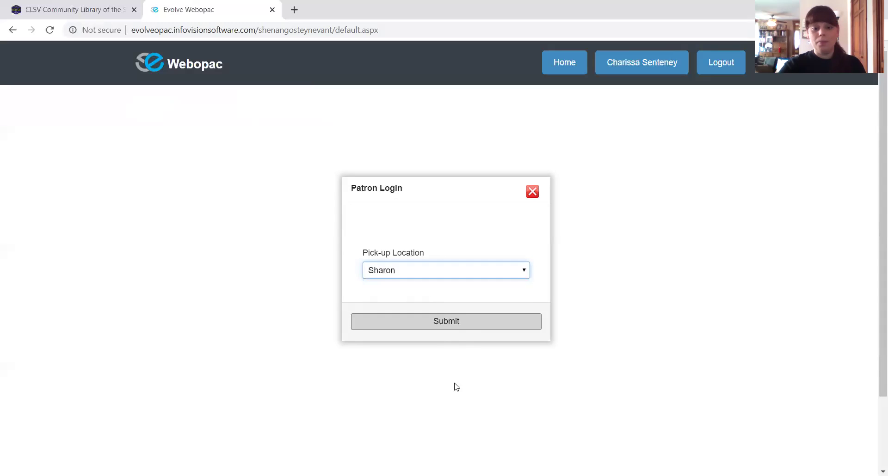
click(459, 321)
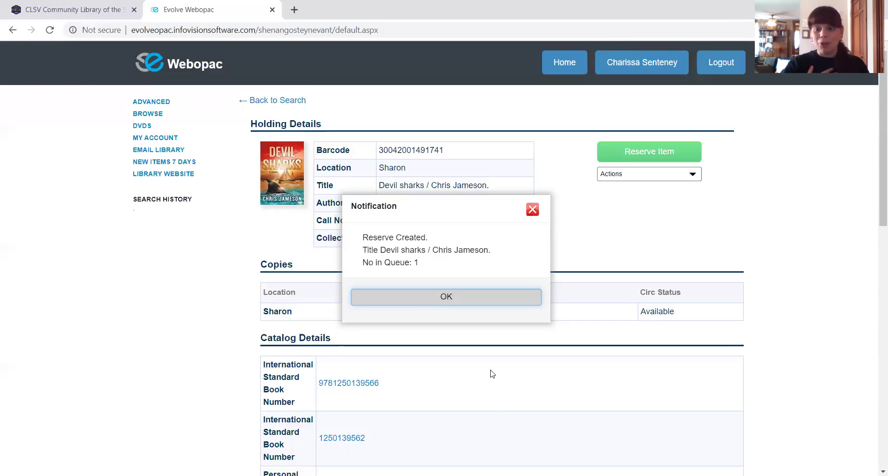
click(419, 307)
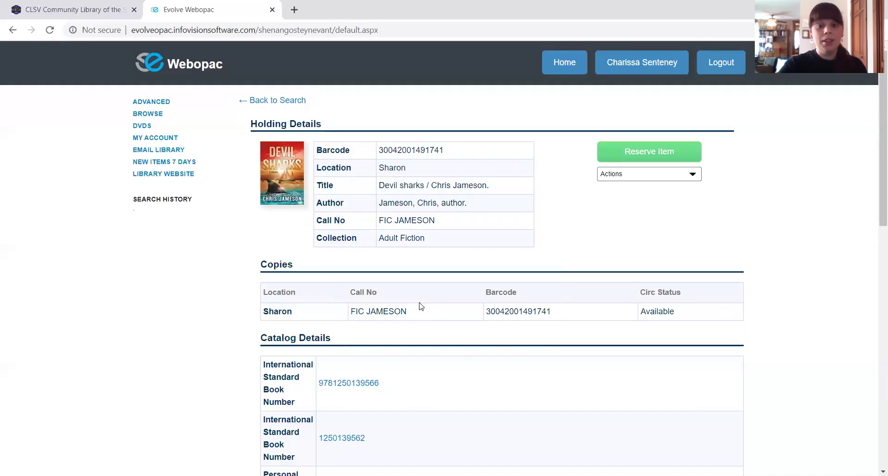
- Check the account's Reserves list shows Devil sharks with Sharon as the pickup location
click(642, 62)
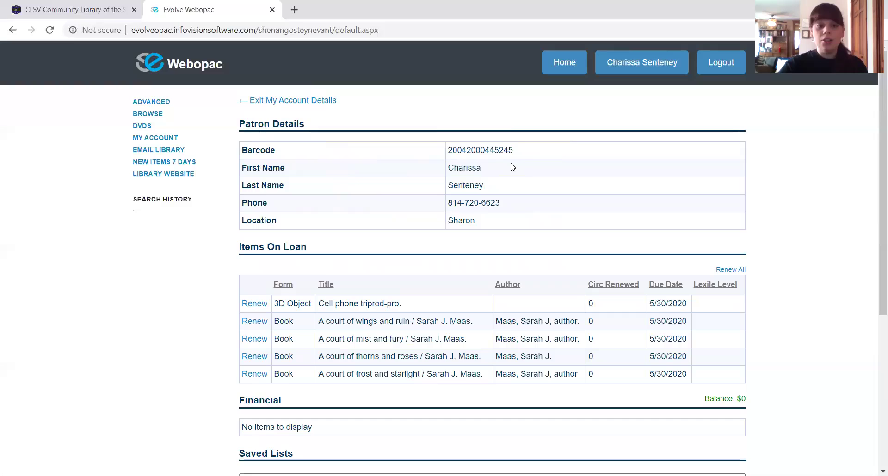
scroll(418, 167, down, 4)
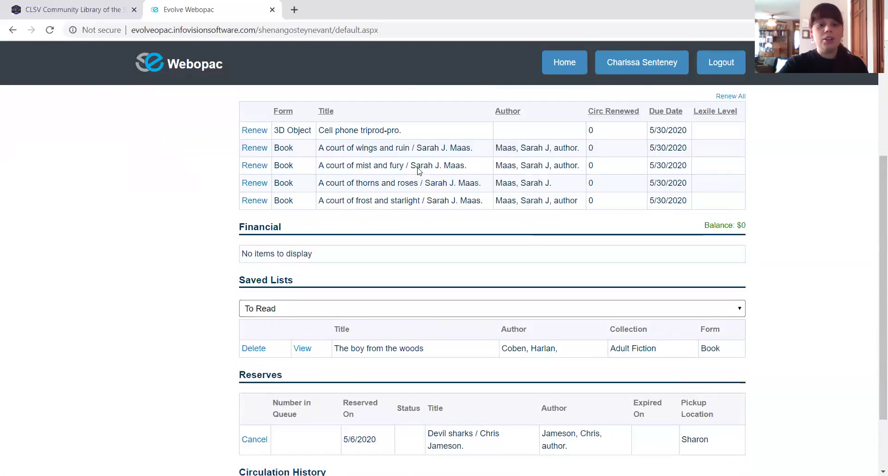
scroll(417, 170, down, 2)
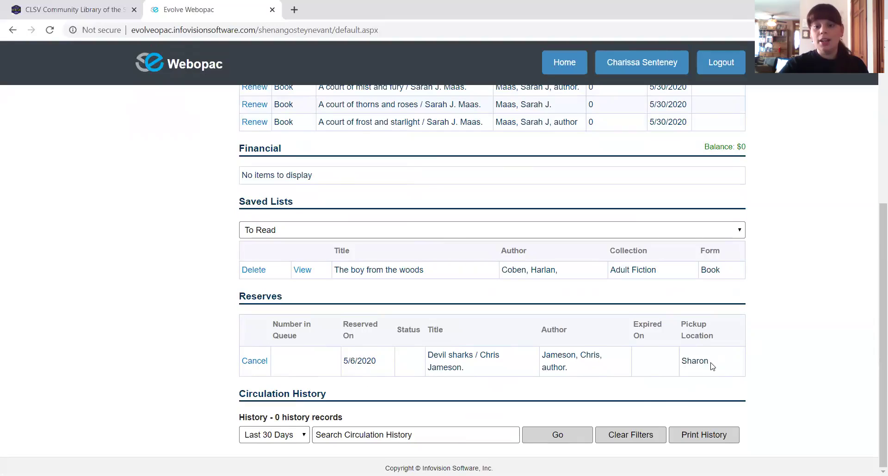
drag(718, 365, 674, 367)
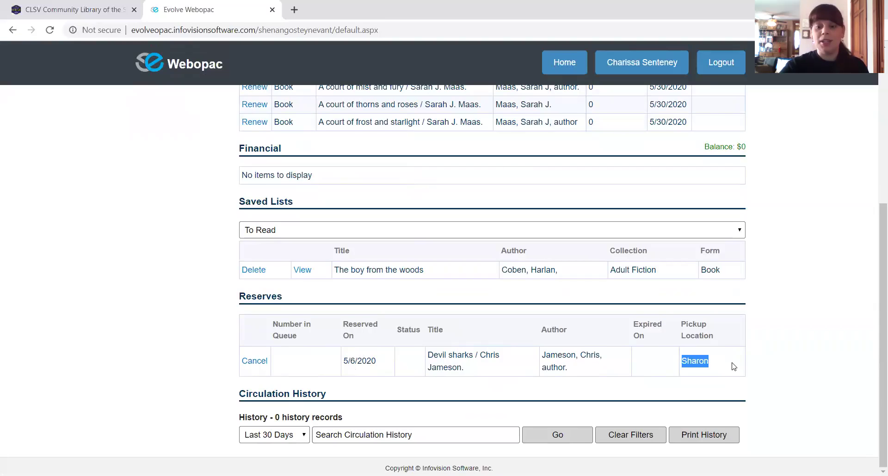
scroll(732, 367, up, 5)
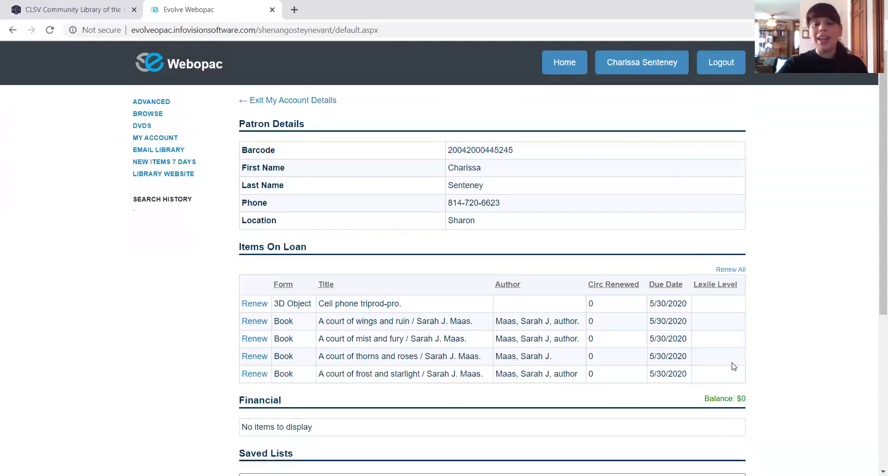